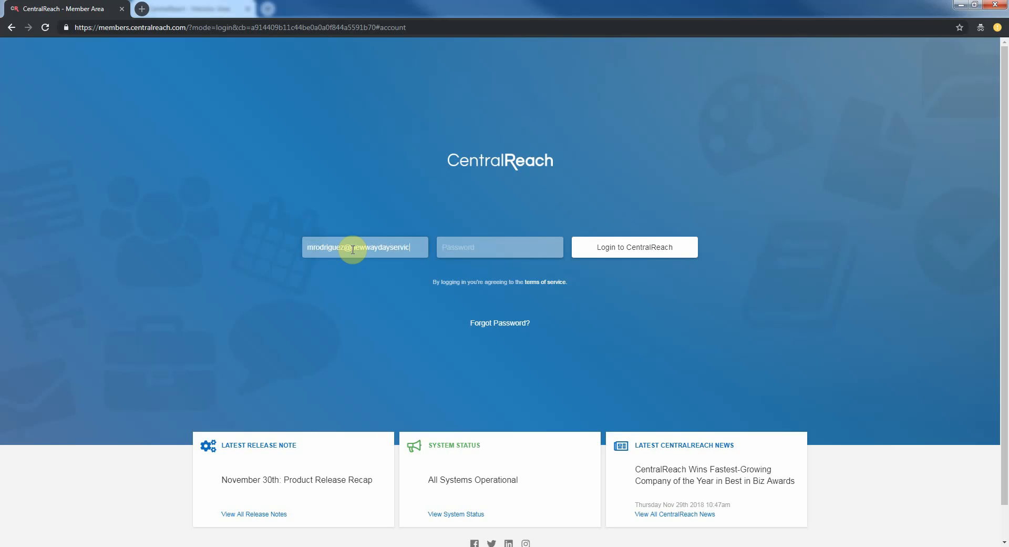
Log in with the account password and open the personal scheduling calendar
text(*)
key(Return)
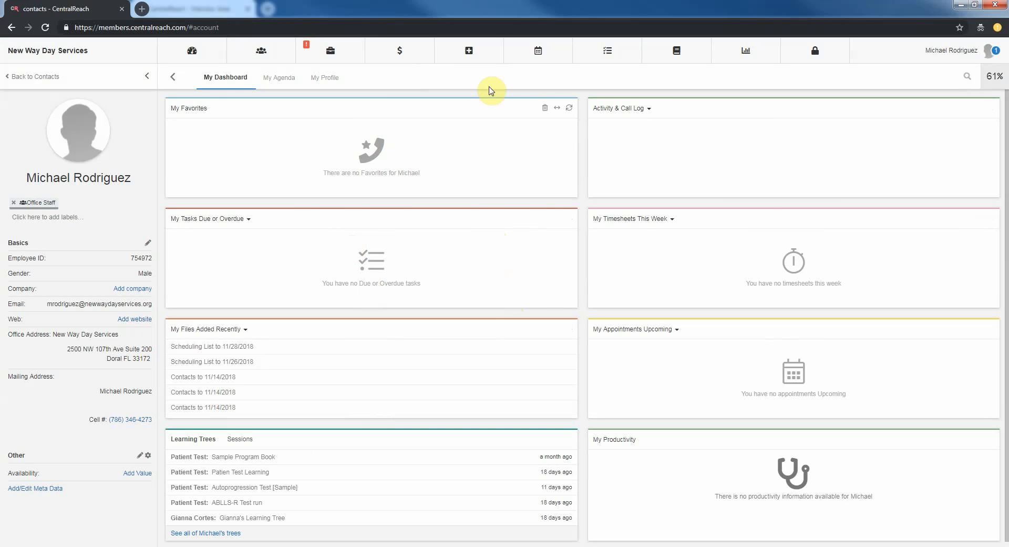
click(538, 55)
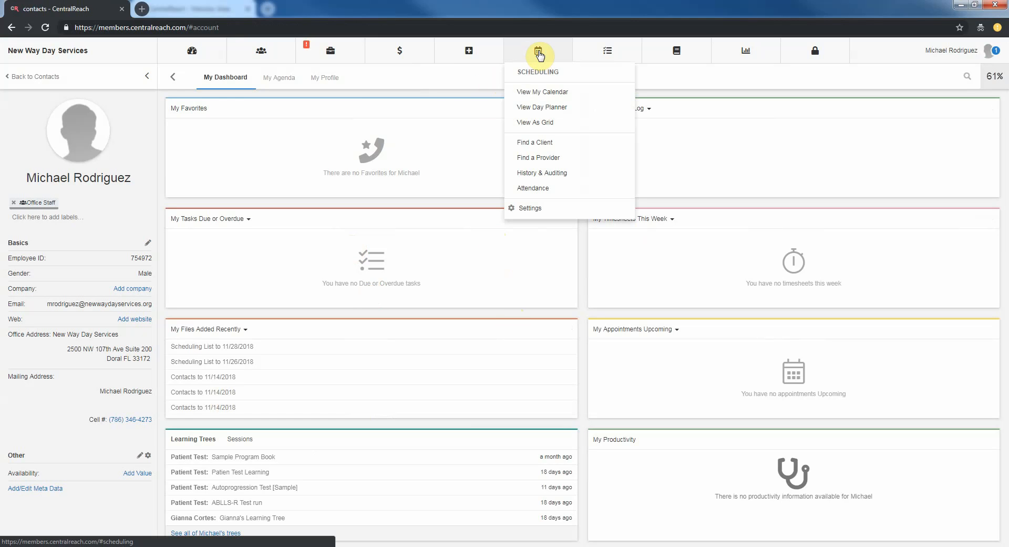
click(536, 93)
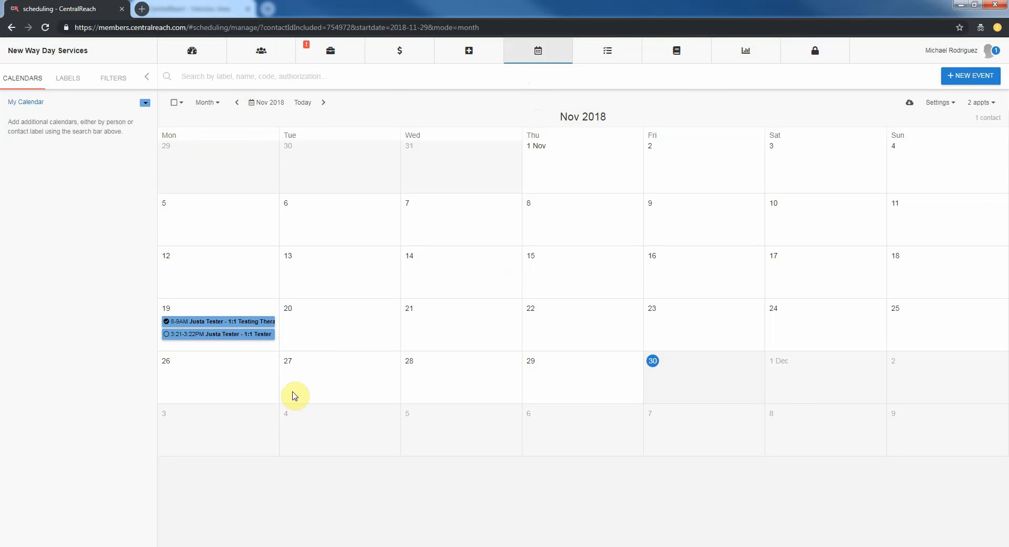
Preview the calendar in week view and day view, and return it to month view
click(207, 103)
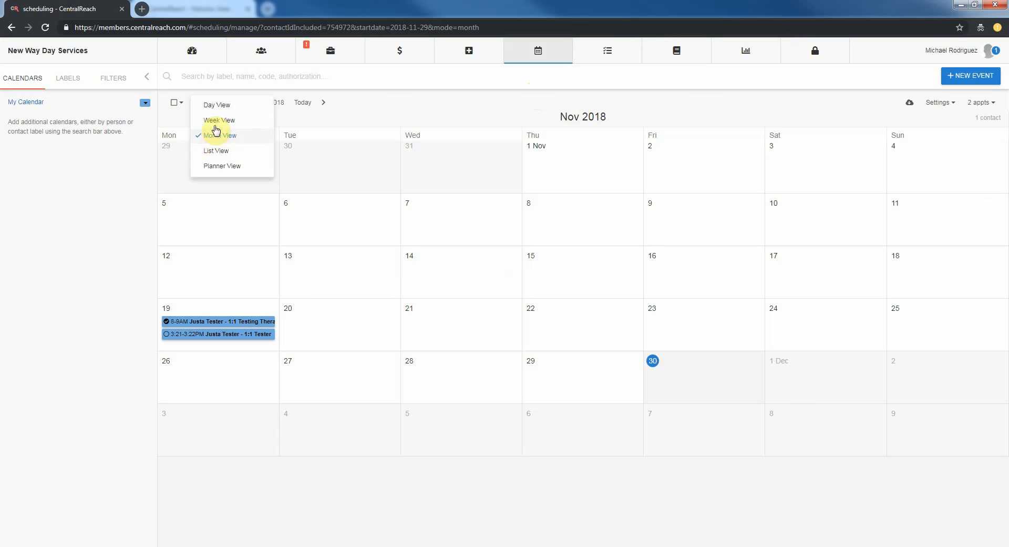
click(216, 120)
click(205, 104)
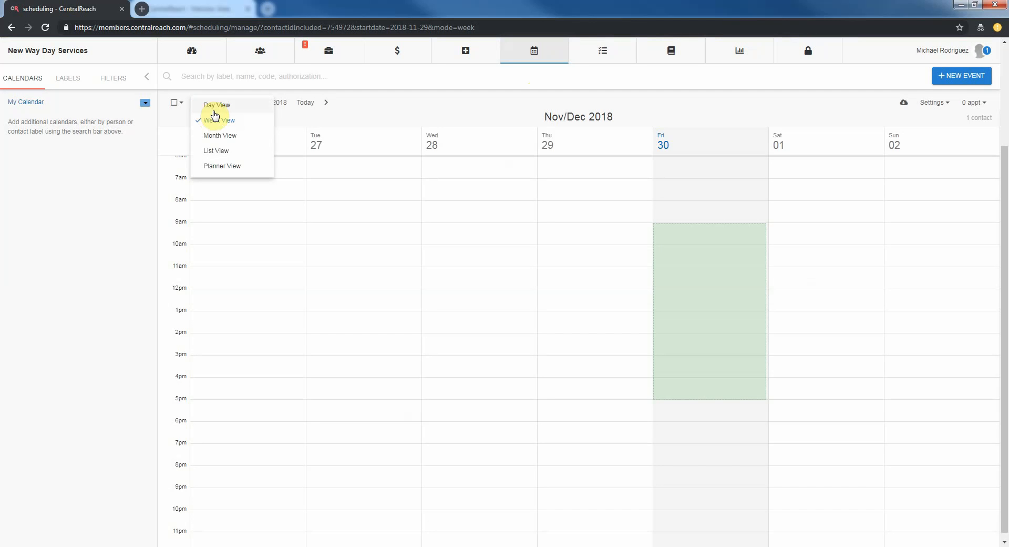
click(216, 102)
click(210, 103)
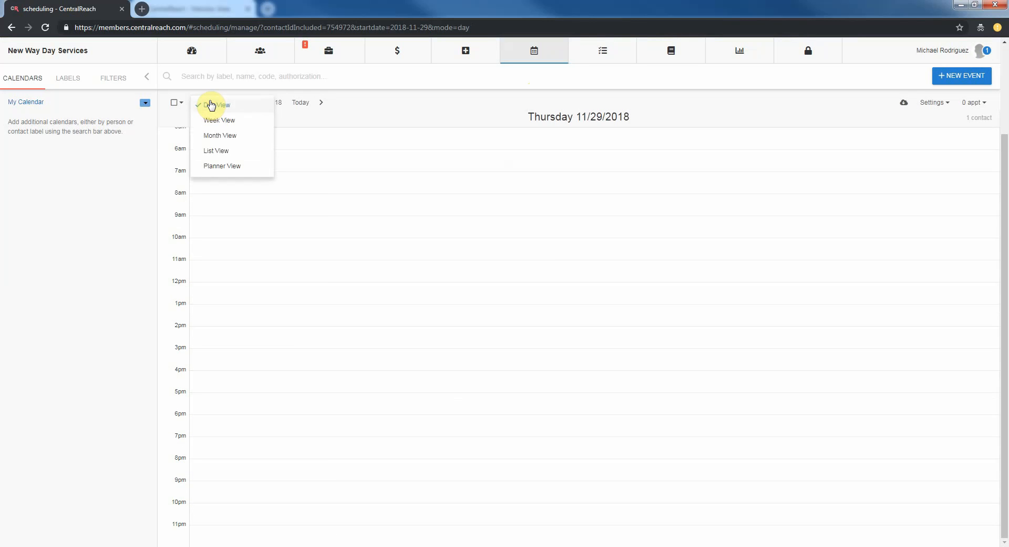
click(213, 136)
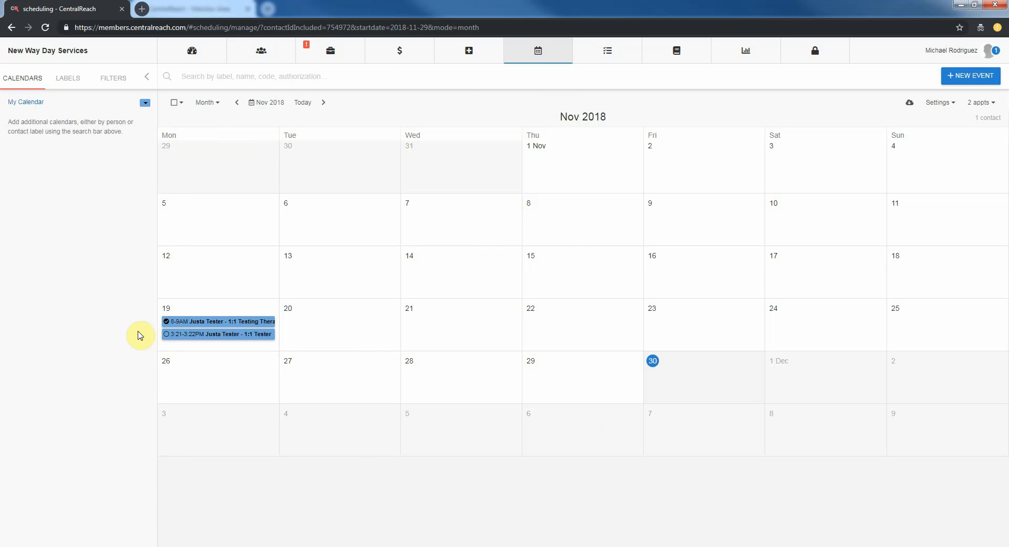
Convert the November 19 appointment from 3:21 to 3:22 PM into a timesheet
click(201, 335)
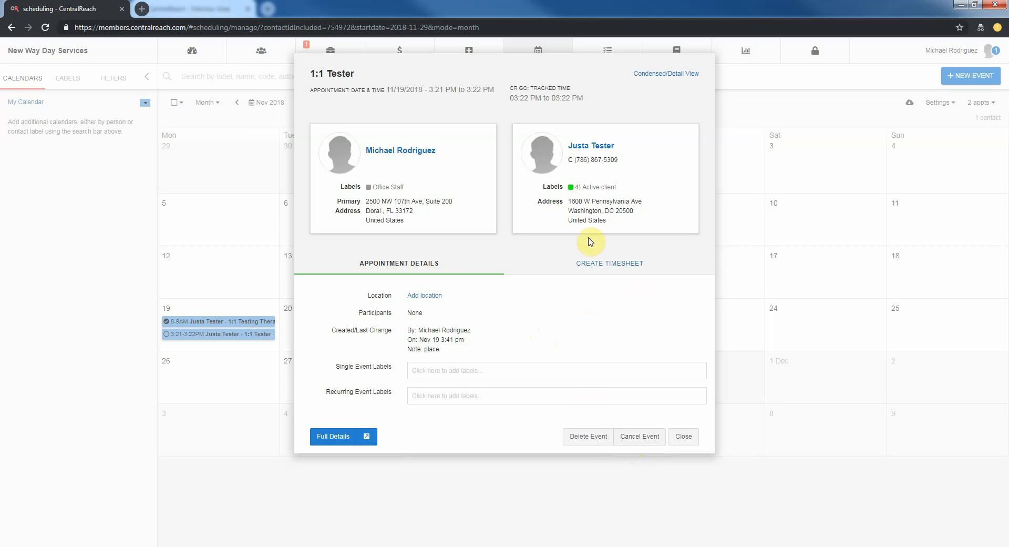
click(593, 264)
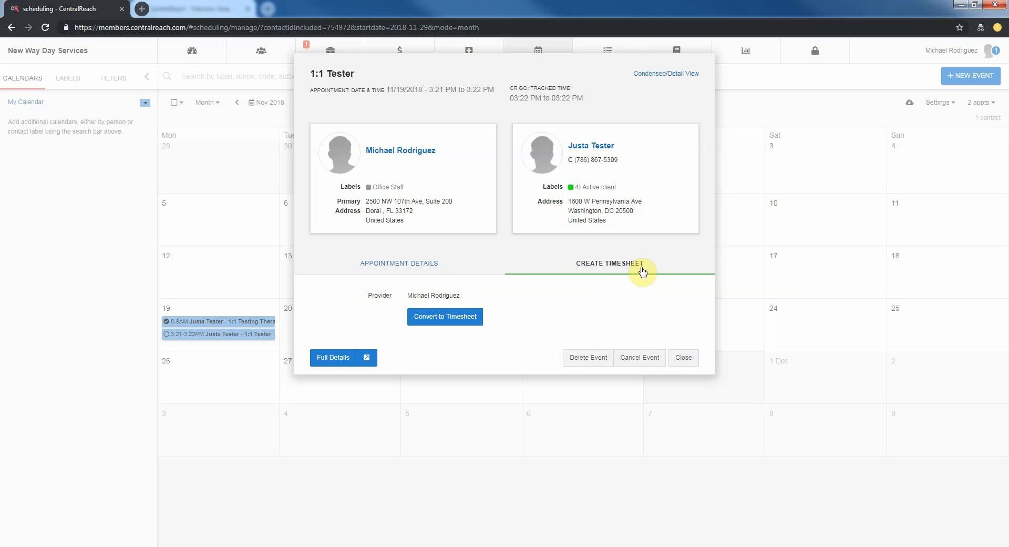
click(422, 325)
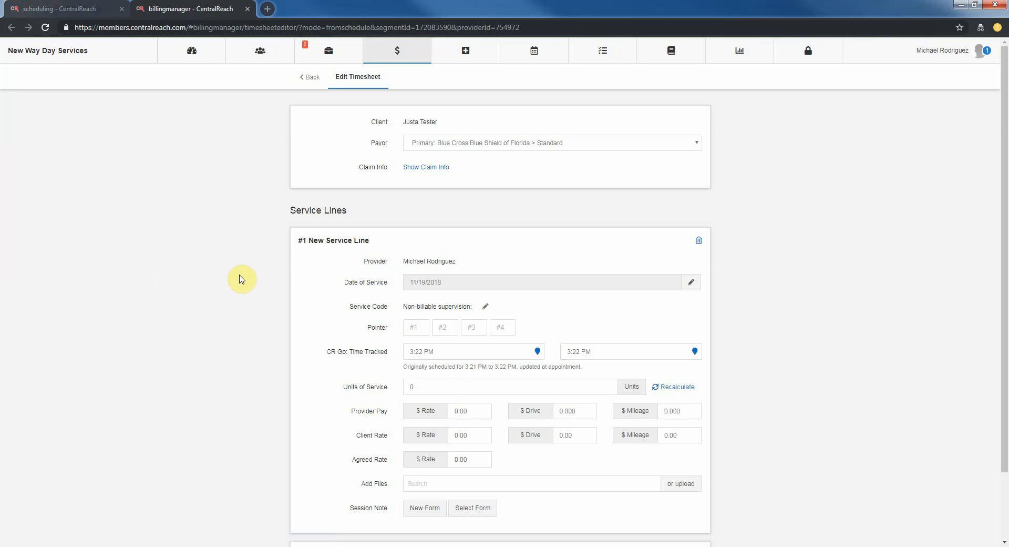
Examine the timesheet's payor and service line details, including the CR Go time tracked
scroll(244, 274, down, 3)
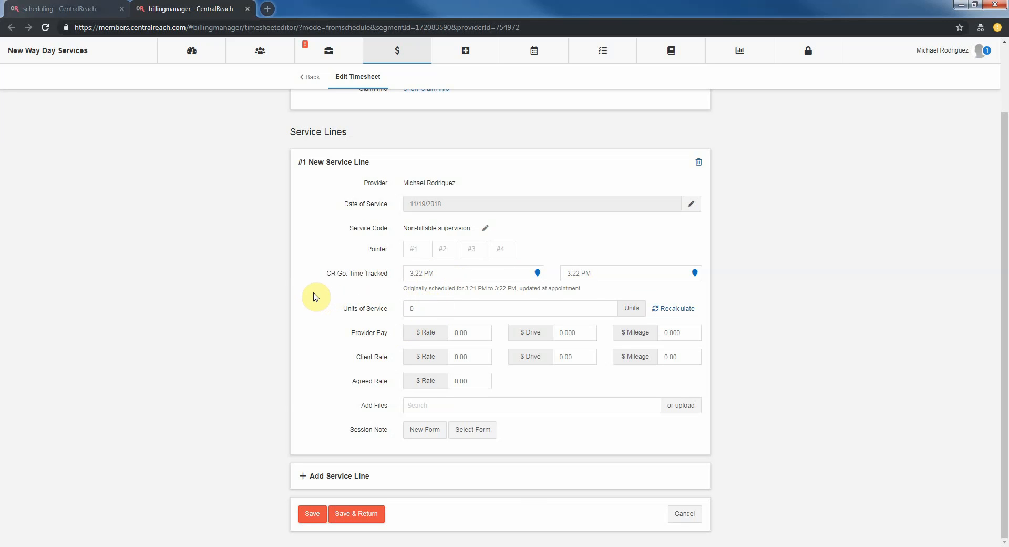
drag(325, 273, 384, 281)
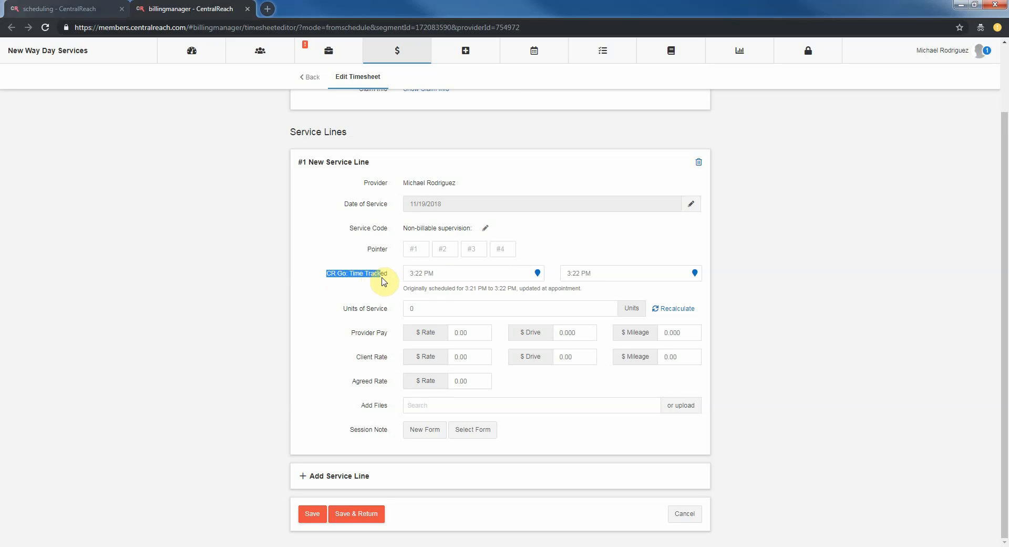
click(381, 277)
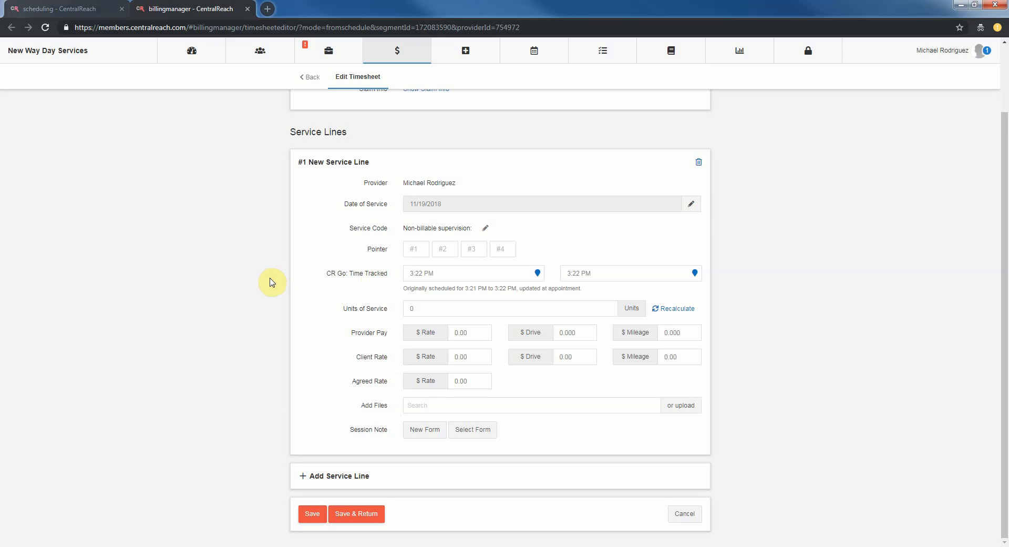
scroll(271, 282, up, 2)
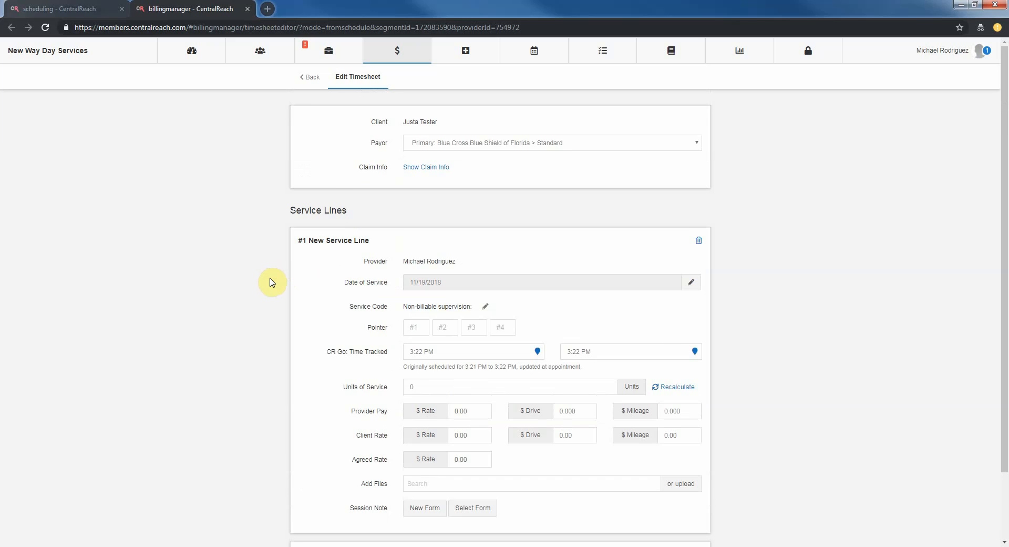
scroll(272, 282, down, 2)
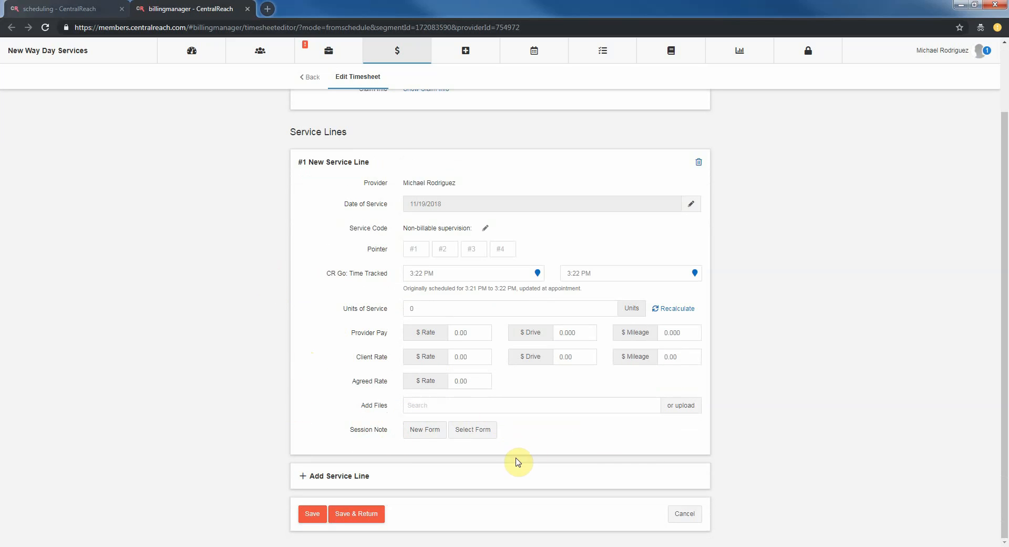
Add a new session note form to the service line with the notes "You will be able to input your session notes here!"
click(411, 431)
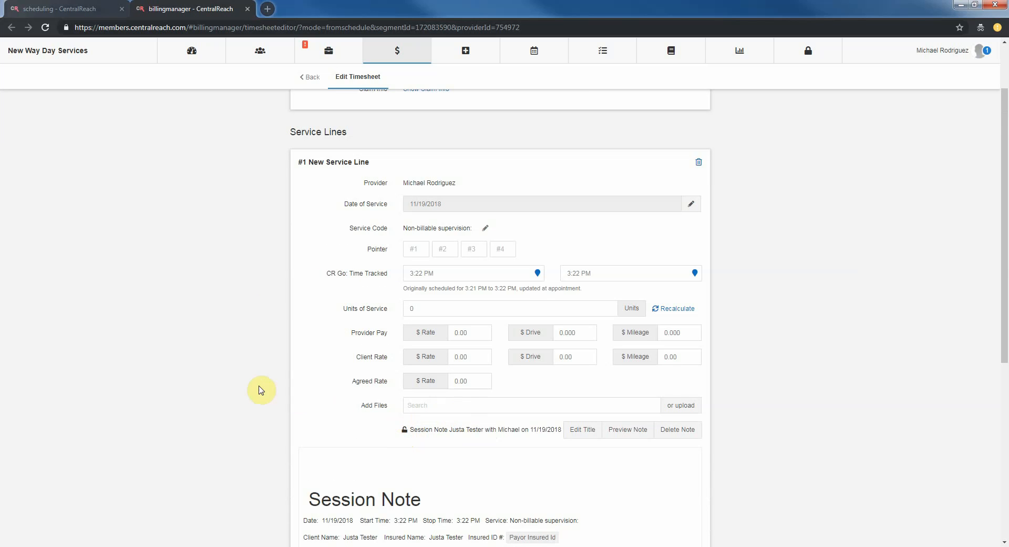
scroll(261, 389, down, 1)
scroll(260, 389, down, 5)
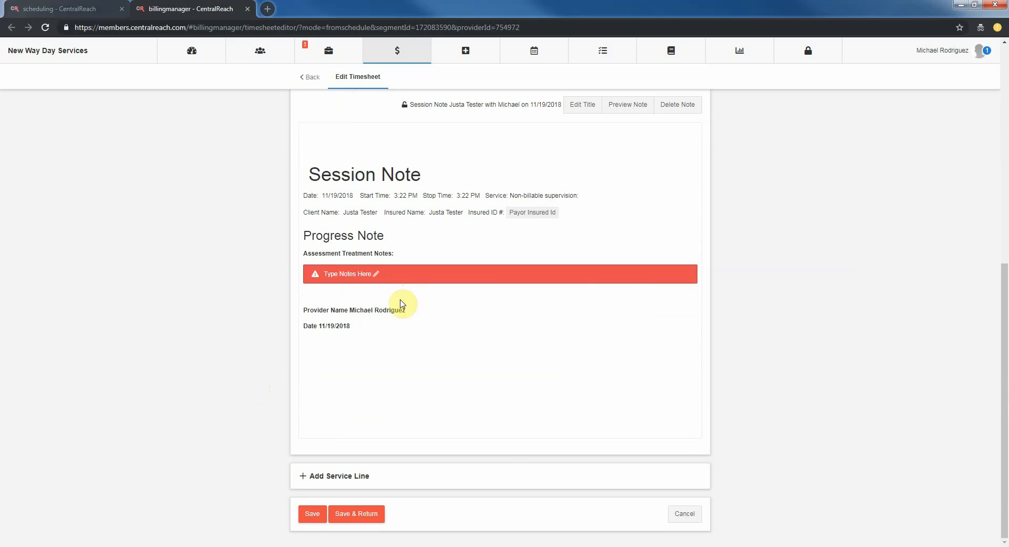
click(376, 274)
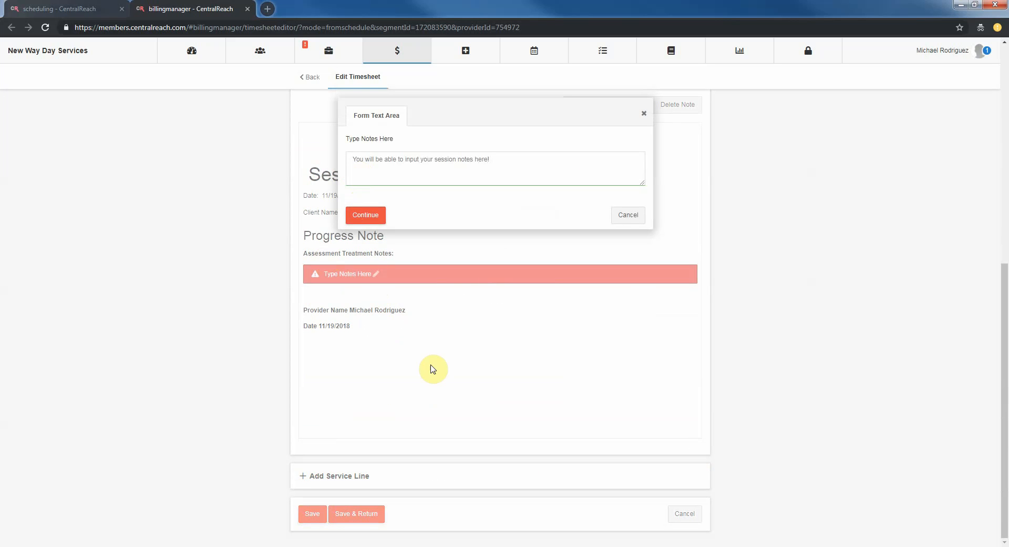
click(363, 215)
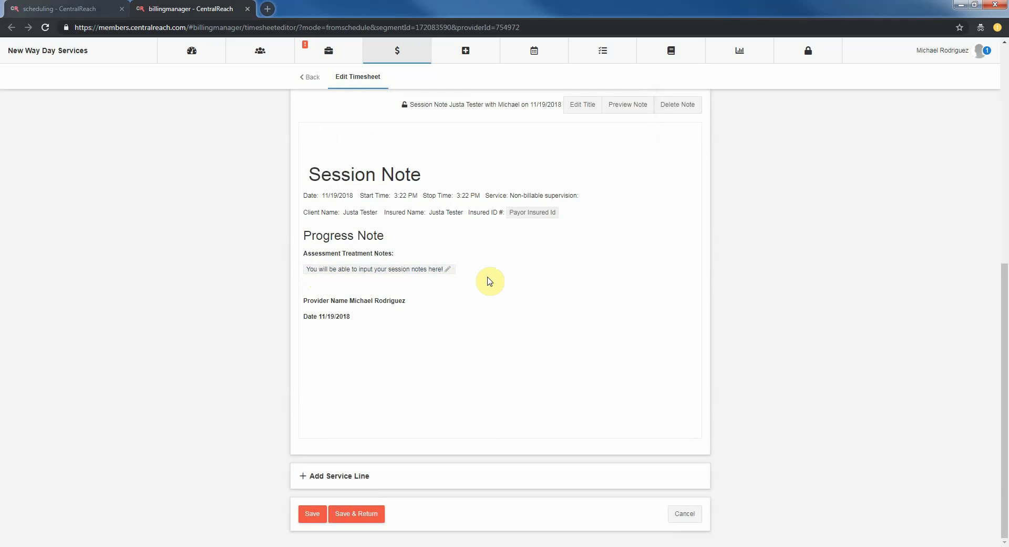
Save the timesheet, choosing to ignore the time worked and units of service warnings
click(317, 513)
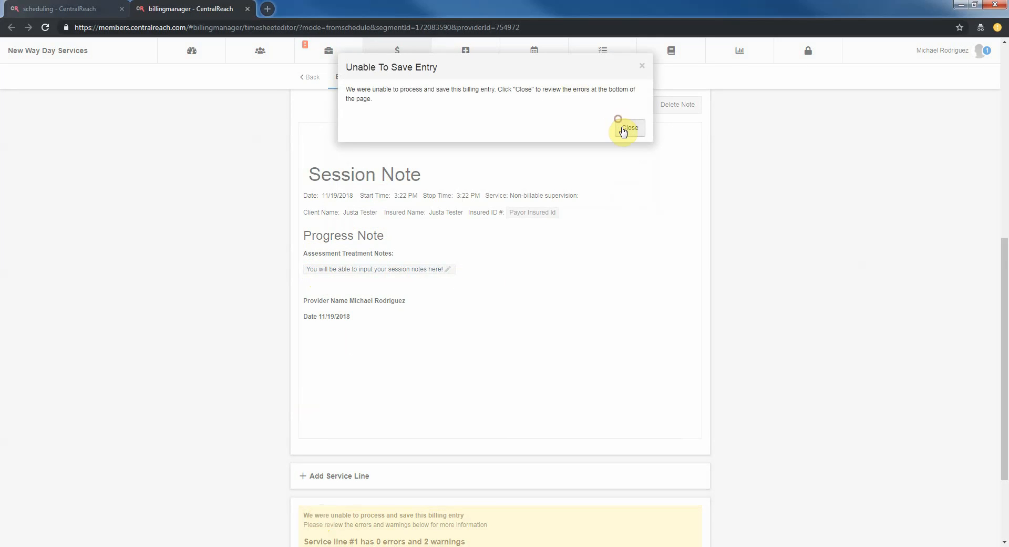
click(624, 130)
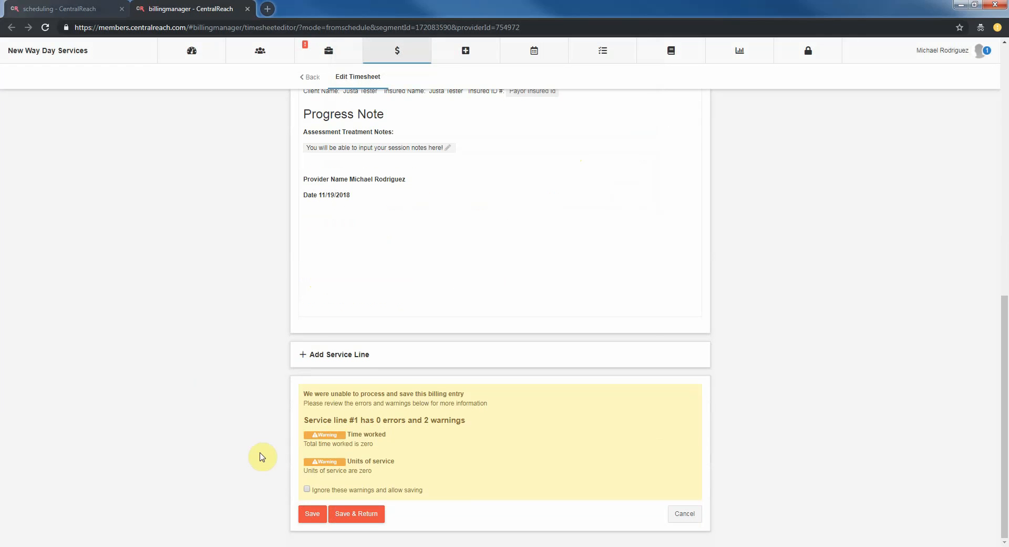
click(306, 489)
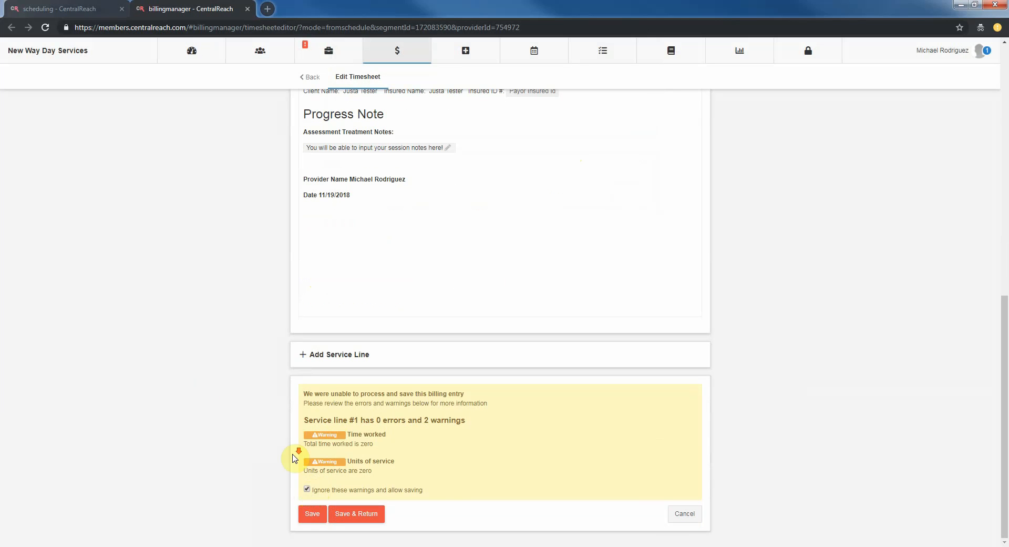
click(305, 514)
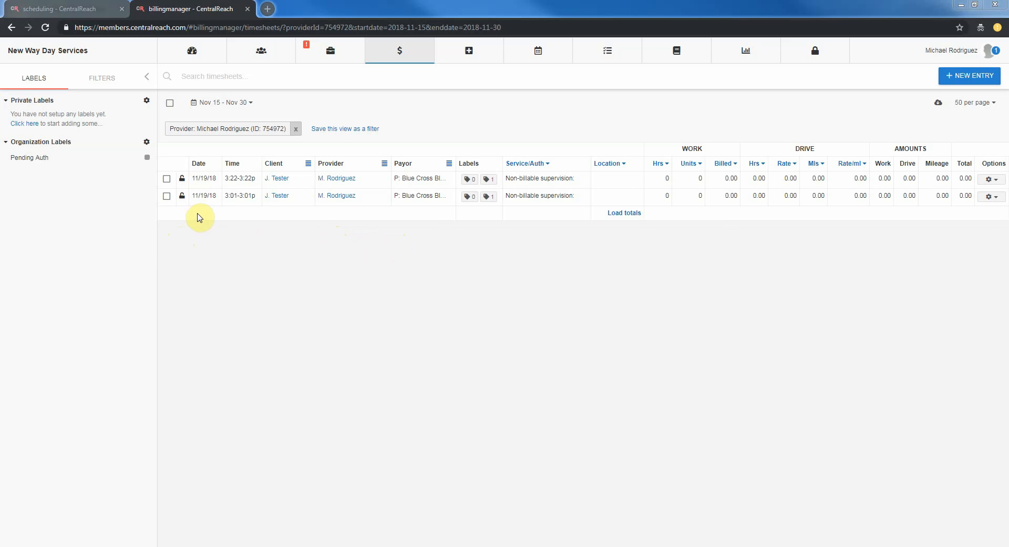
Try to sign the 11/19/18 3:22 PM timesheet as the client
click(166, 179)
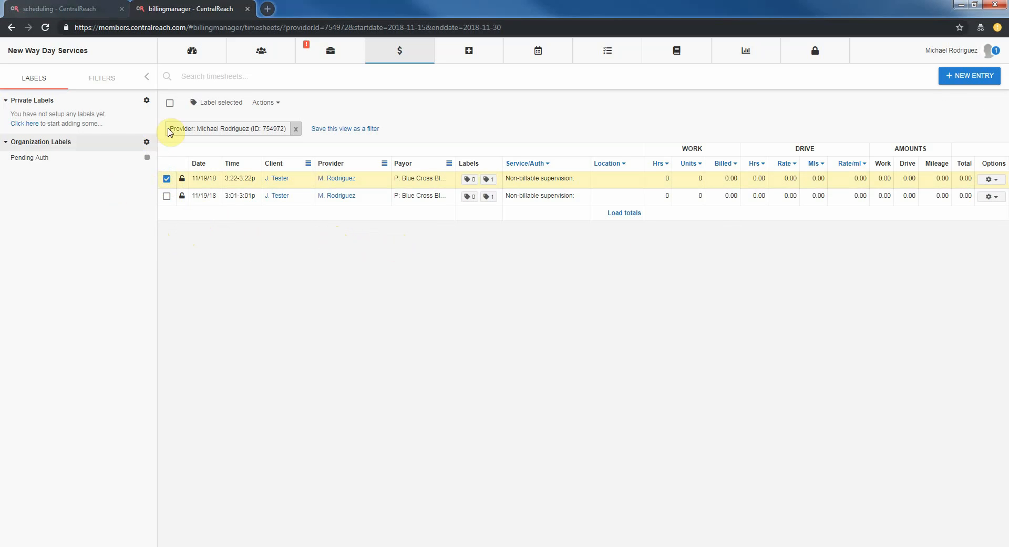
click(277, 106)
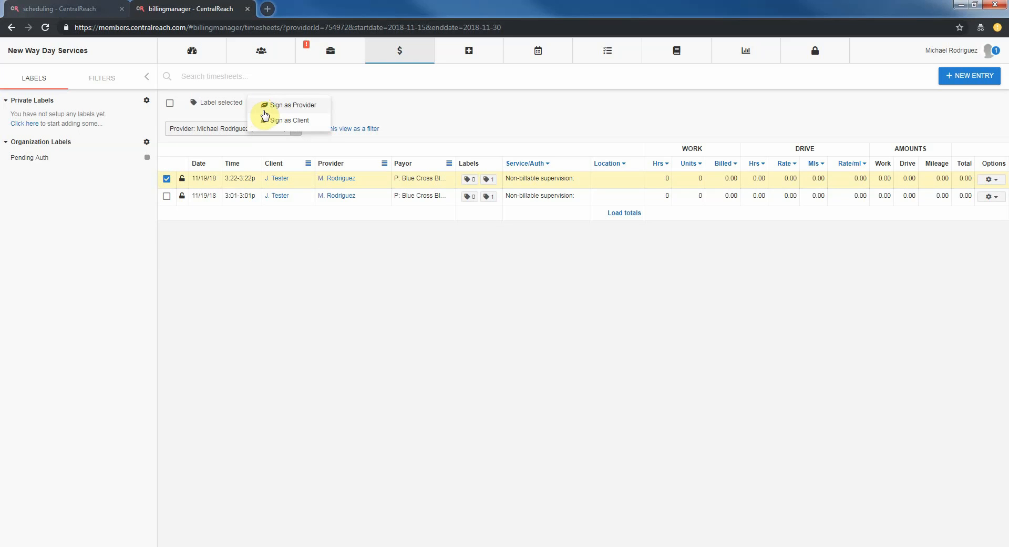
click(297, 123)
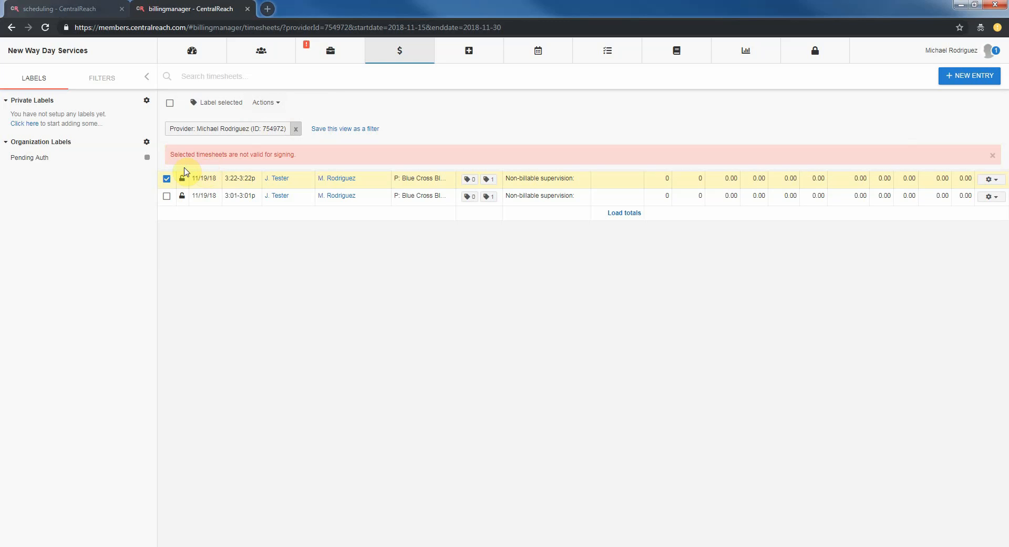
drag(170, 154, 304, 156)
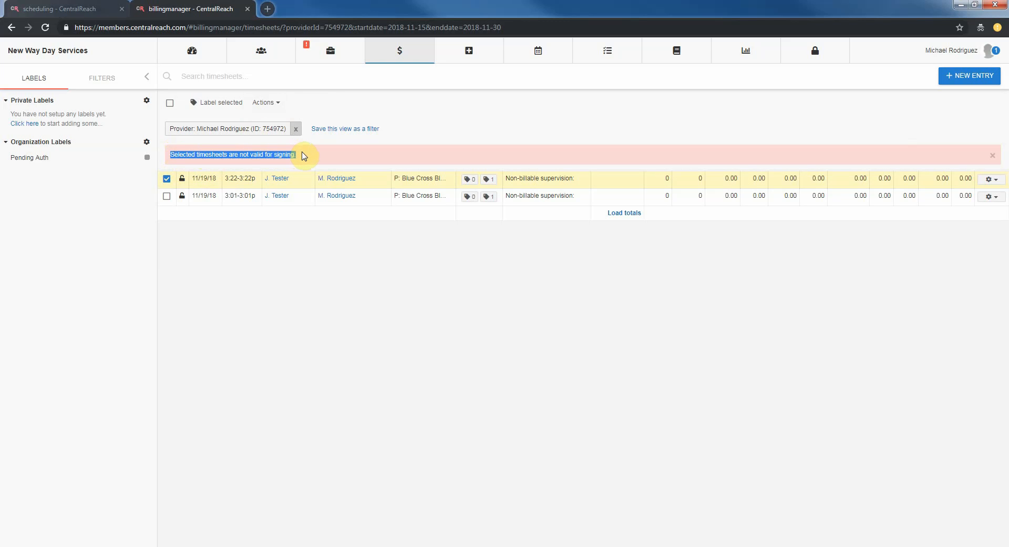
click(264, 155)
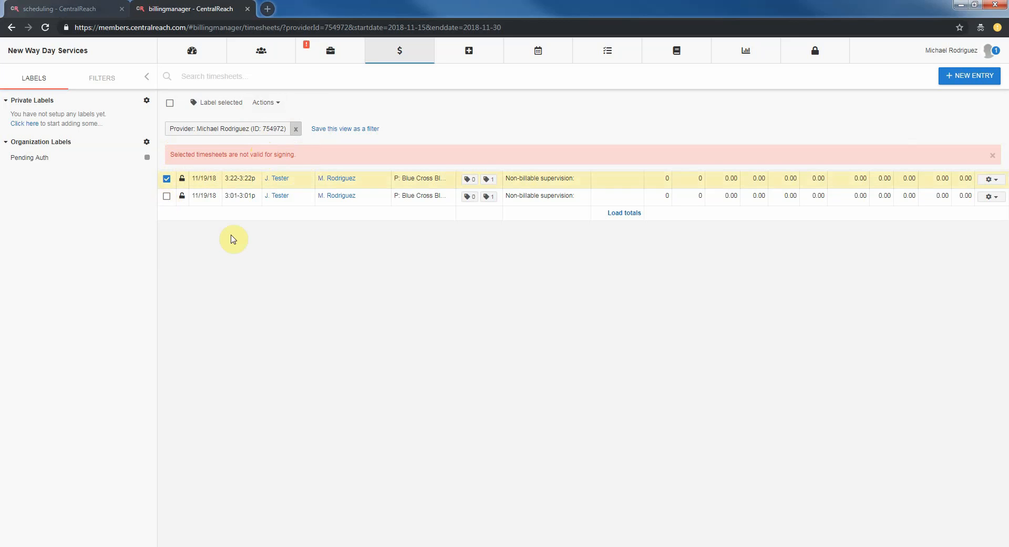
Check the signing options and the lock status of the selected 3:22 PM timesheet
click(272, 104)
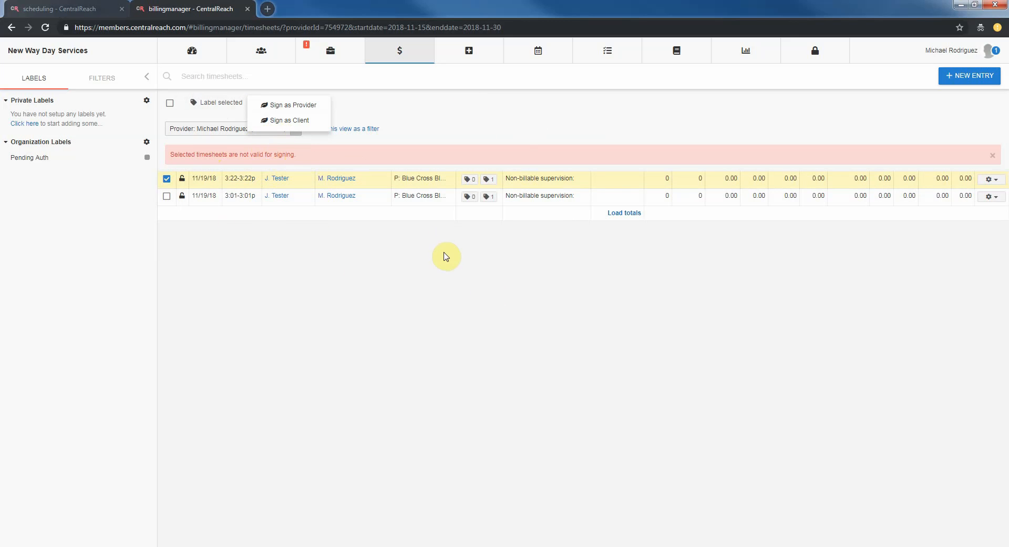
click(524, 294)
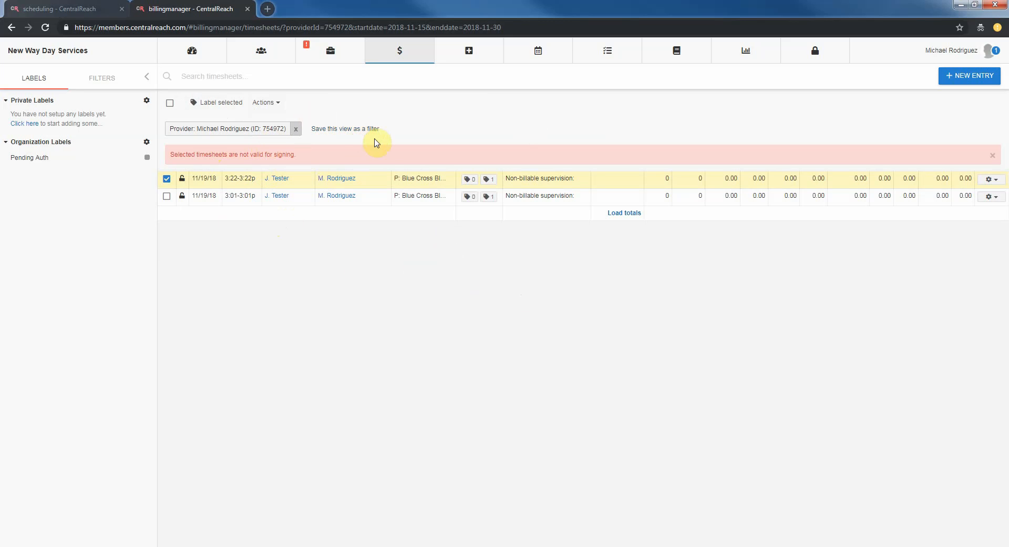
click(182, 179)
mouse_move(183, 184)
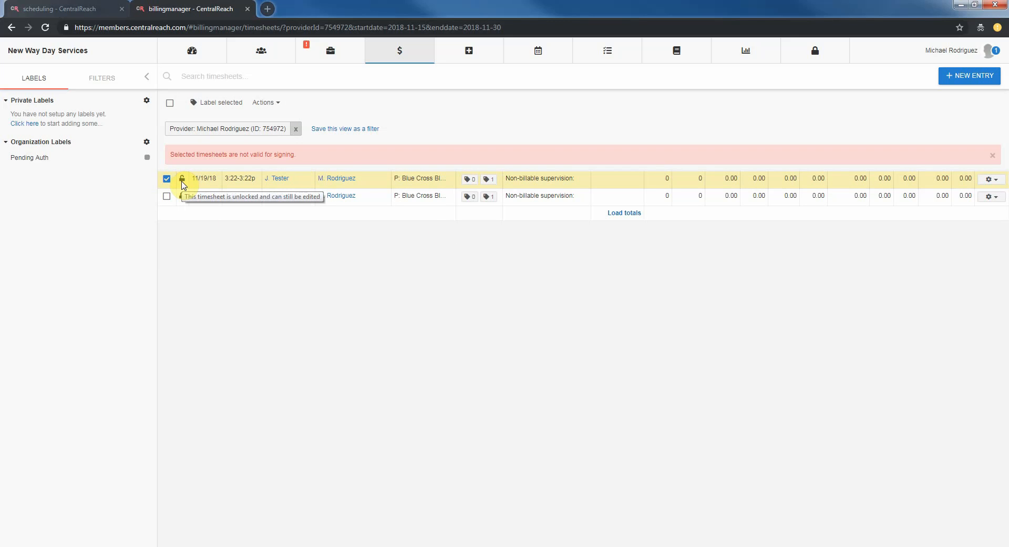